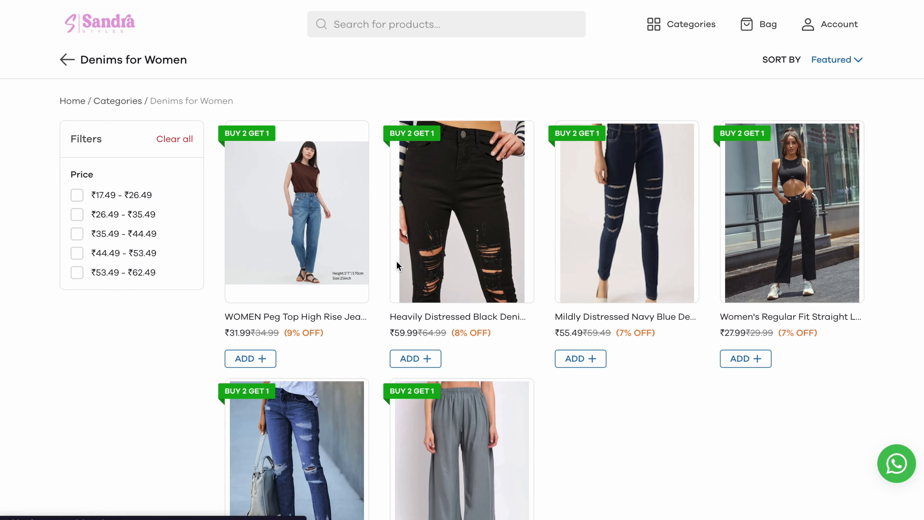
# - Browse the Women submenu on the storefront and open its Partywear category
pyautogui.moveTo(190, 61)
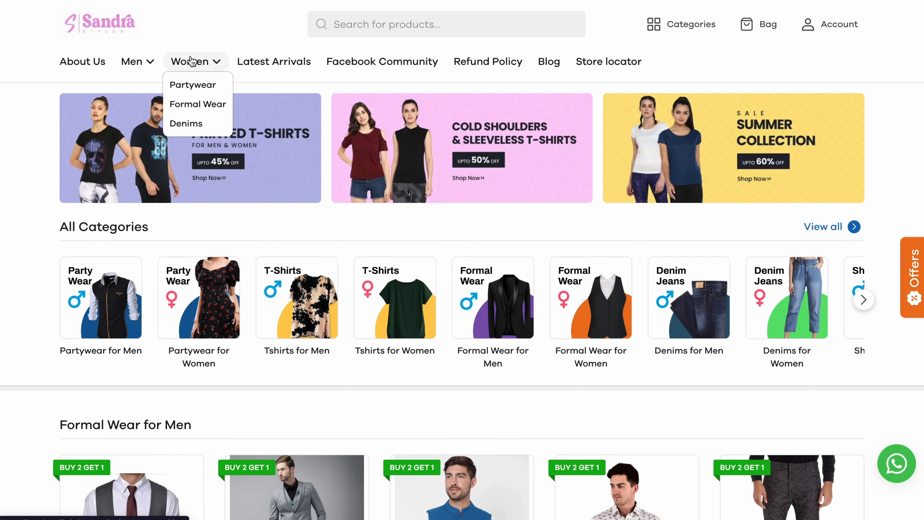
pyautogui.click(191, 93)
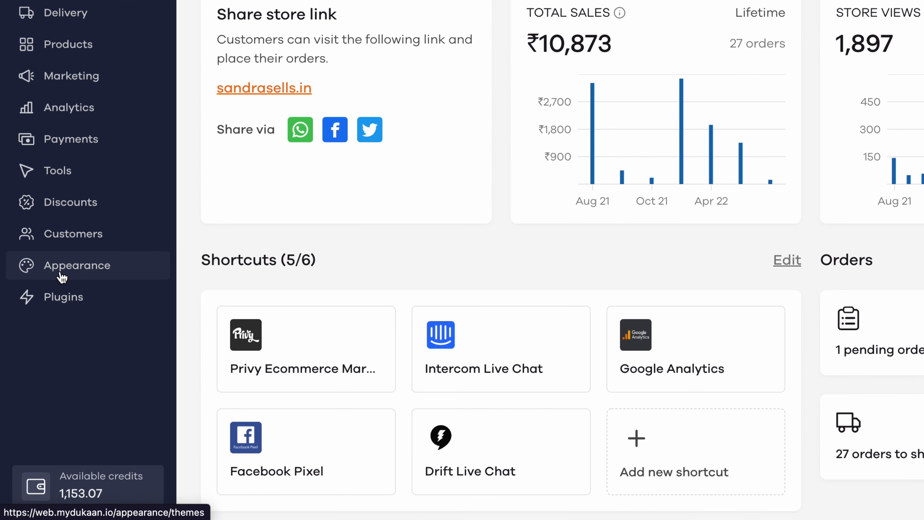
# - Open the store's Menus settings and examine the Pages, Custom link, Products and Categories sources for menu items
pyautogui.click(48, 355)
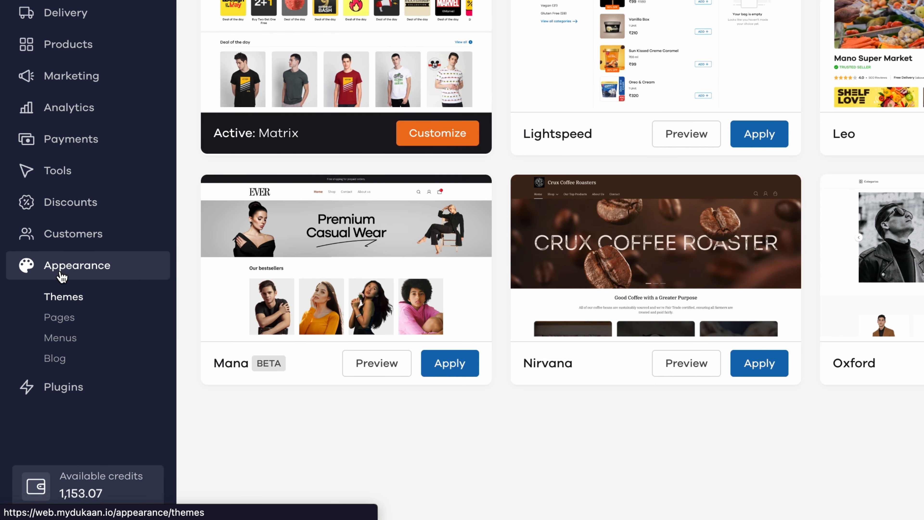
pyautogui.click(62, 344)
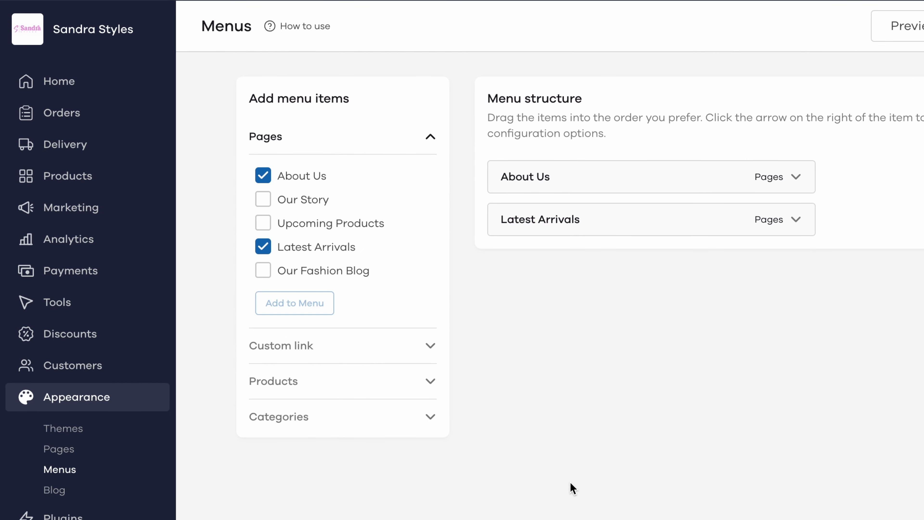
pyautogui.click(310, 147)
pyautogui.click(307, 146)
pyautogui.click(305, 144)
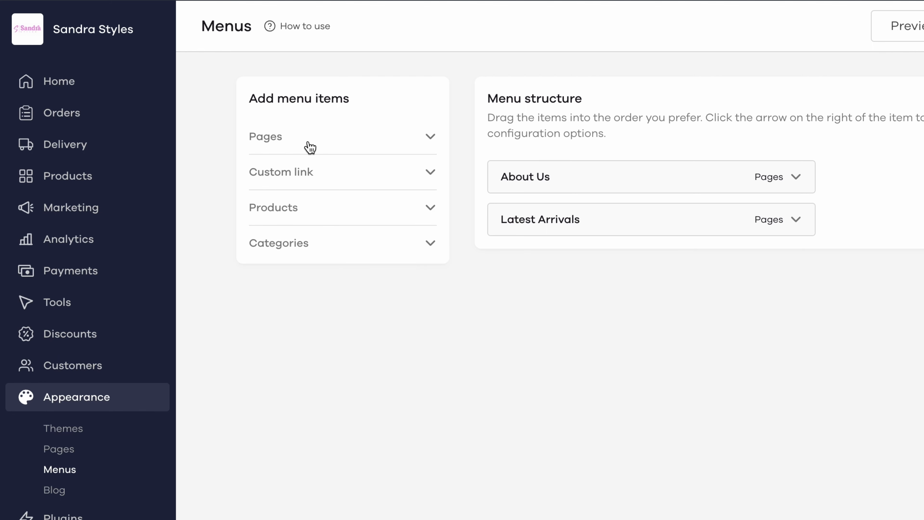
pyautogui.click(305, 144)
pyautogui.click(304, 351)
pyautogui.click(305, 369)
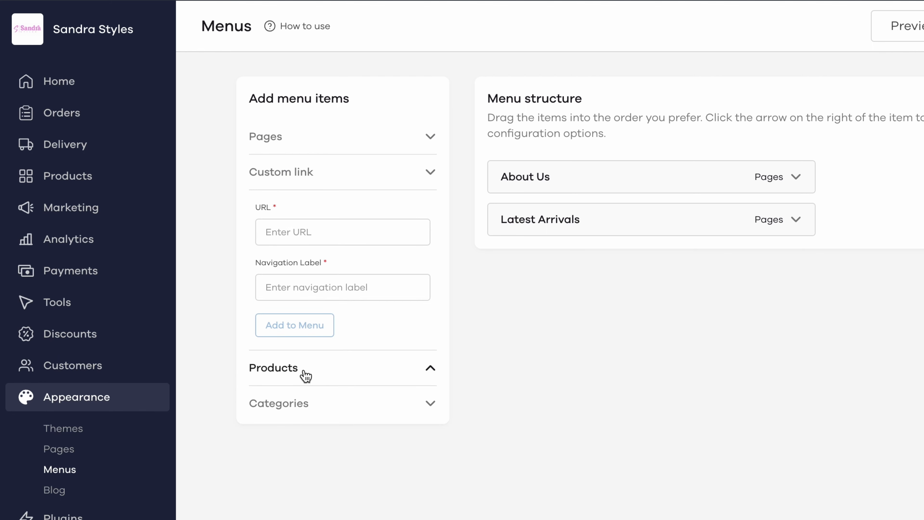
pyautogui.click(303, 519)
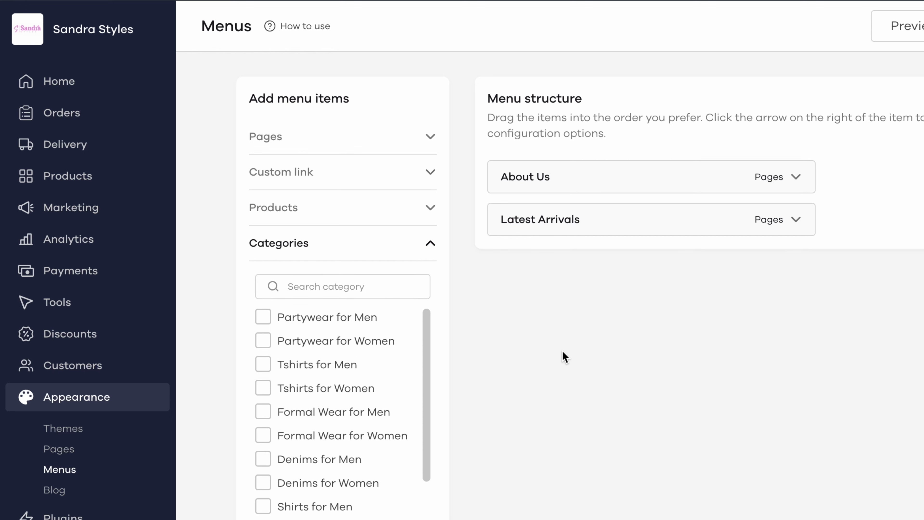
pyautogui.click(351, 140)
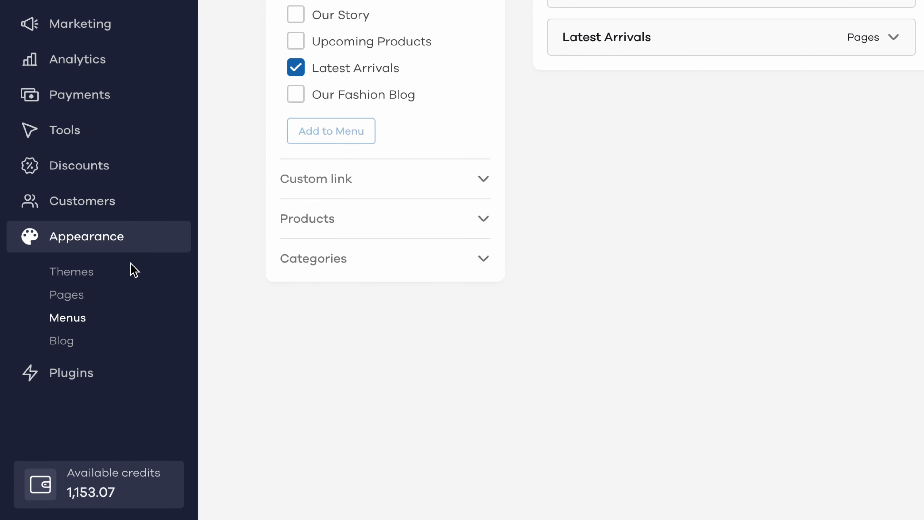
# - Publish the draft Refund Policy page from the store's list of pages
pyautogui.click(78, 296)
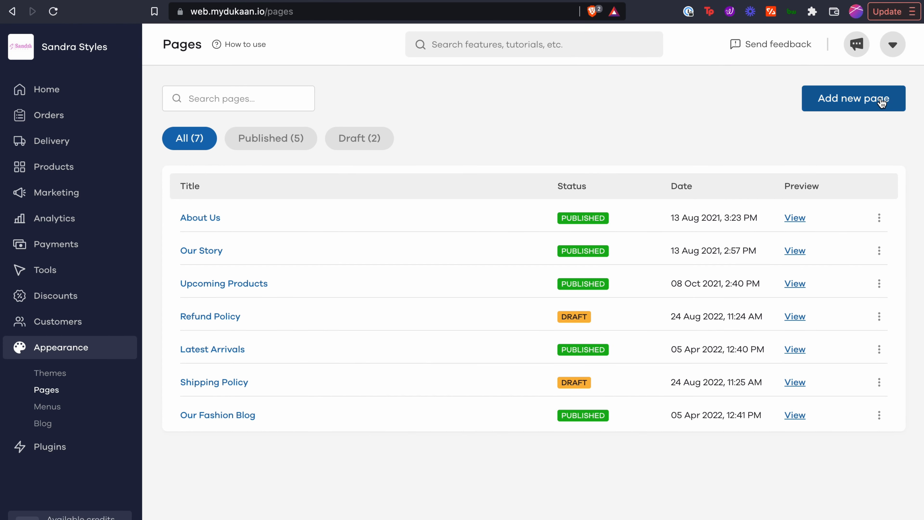
pyautogui.click(880, 284)
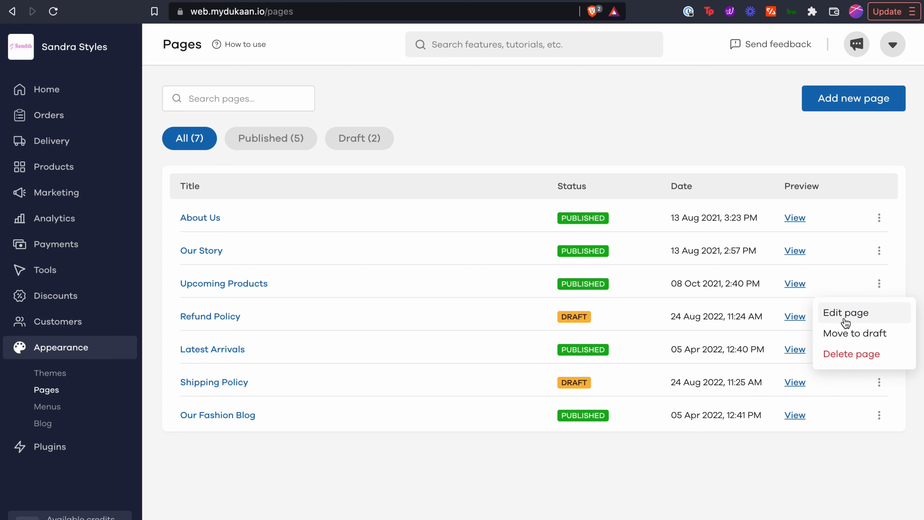
pyautogui.click(830, 480)
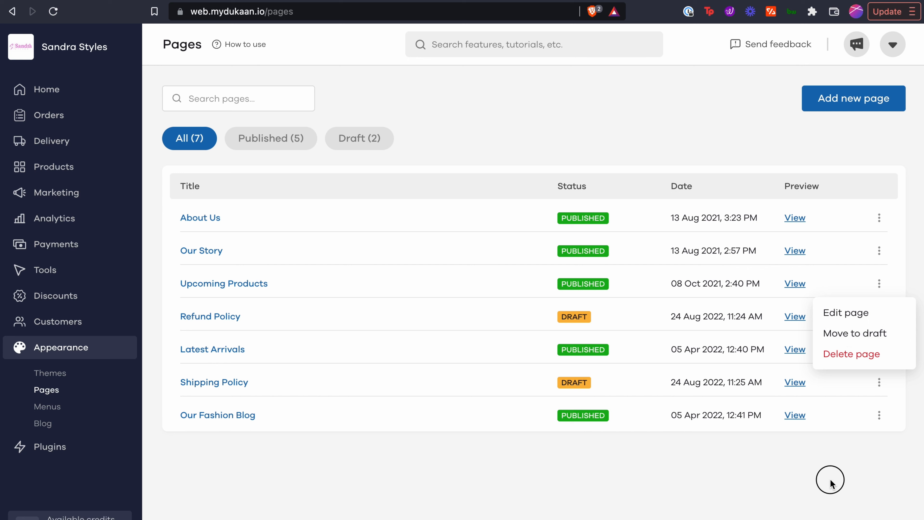
pyautogui.click(879, 322)
pyautogui.click(856, 362)
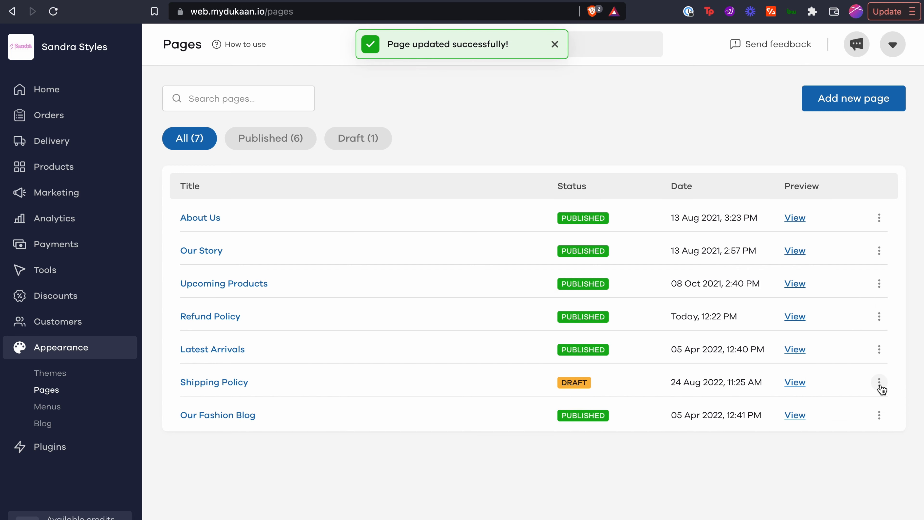
pyautogui.click(879, 383)
pyautogui.click(853, 451)
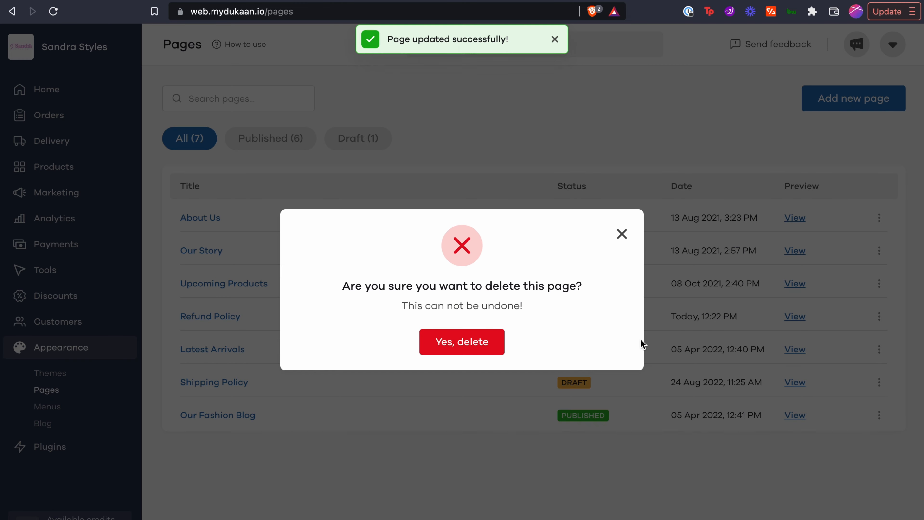
pyautogui.click(622, 234)
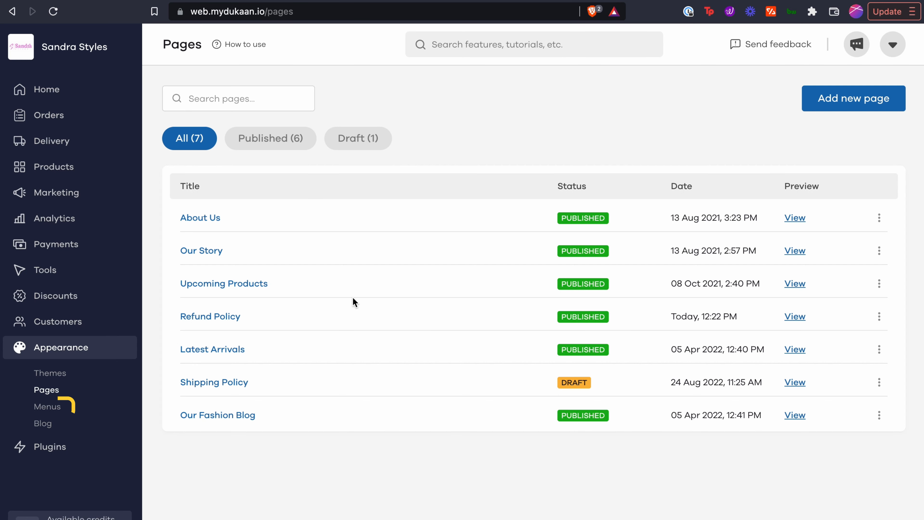
# - Return to the Menus settings and add the Refund Policy page to the menu
pyautogui.click(48, 408)
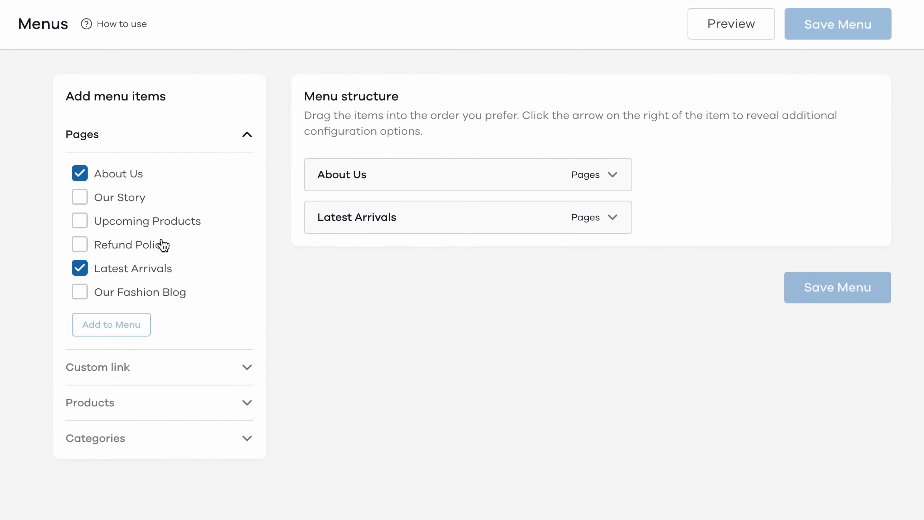
pyautogui.click(149, 252)
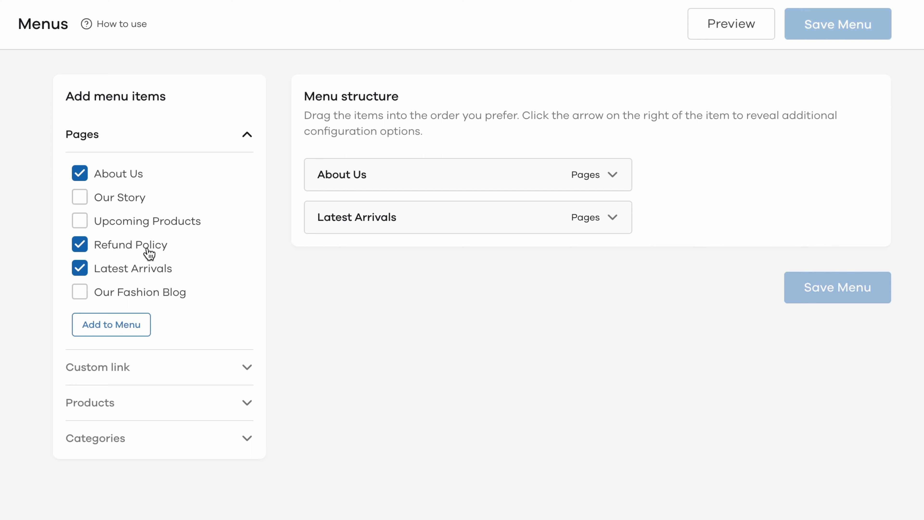
pyautogui.click(121, 328)
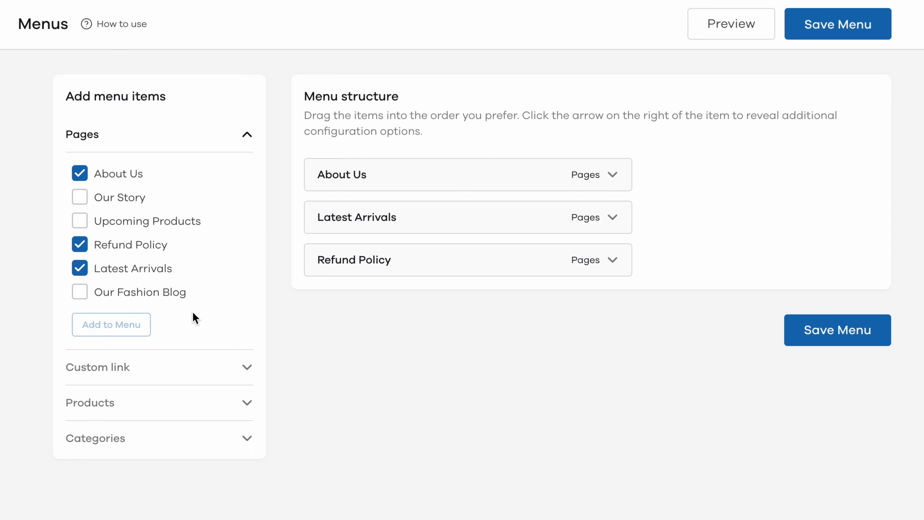
pyautogui.click(208, 367)
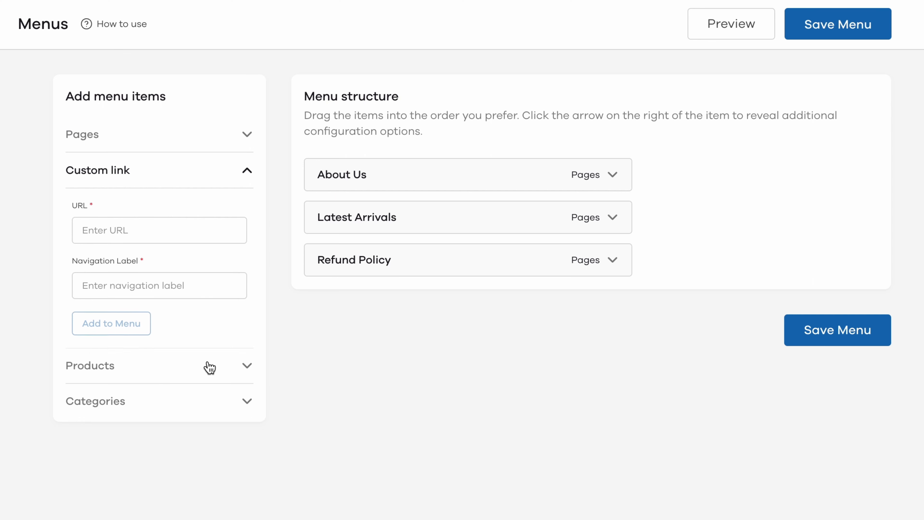
pyautogui.click(156, 227)
pyautogui.write('https://www.facebook.com/groups/dukaanapp')
pyautogui.click(158, 292)
pyautogui.write('Fa')
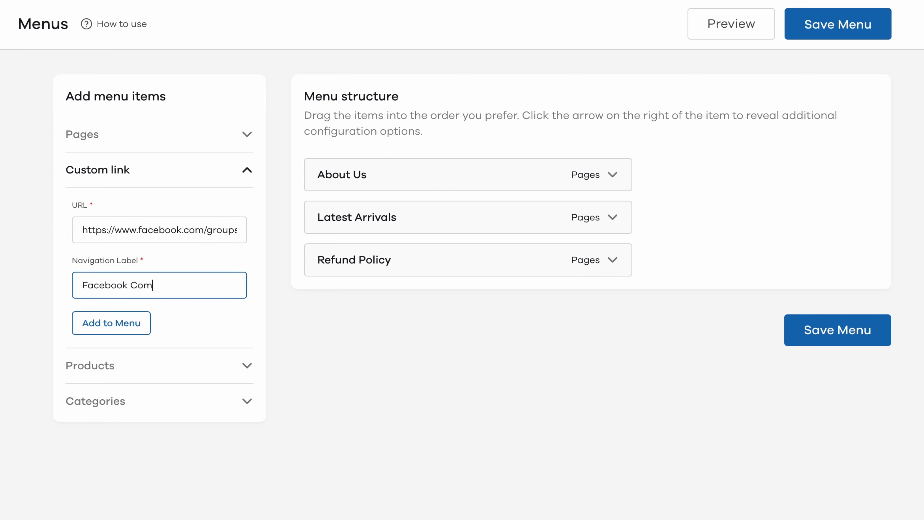
pyautogui.click(140, 318)
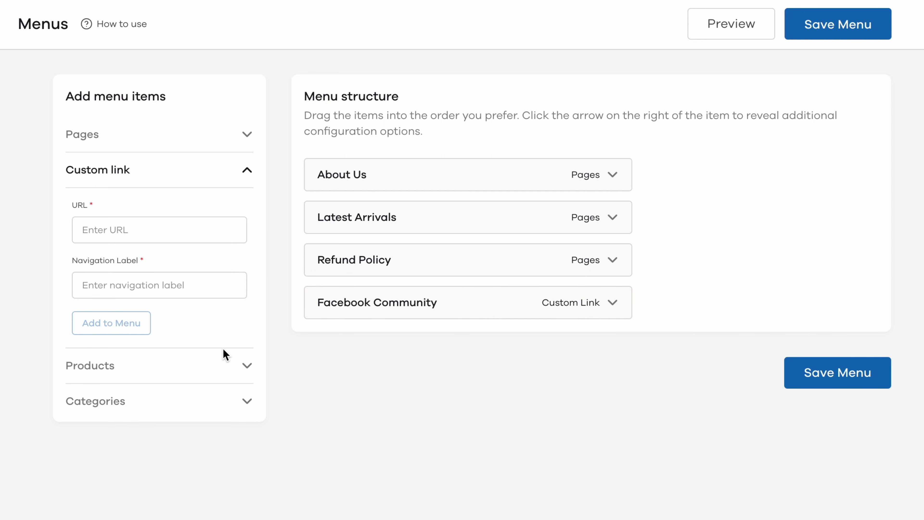
# - Add only the product Men's T Shirt Casual to the menu
pyautogui.click(196, 366)
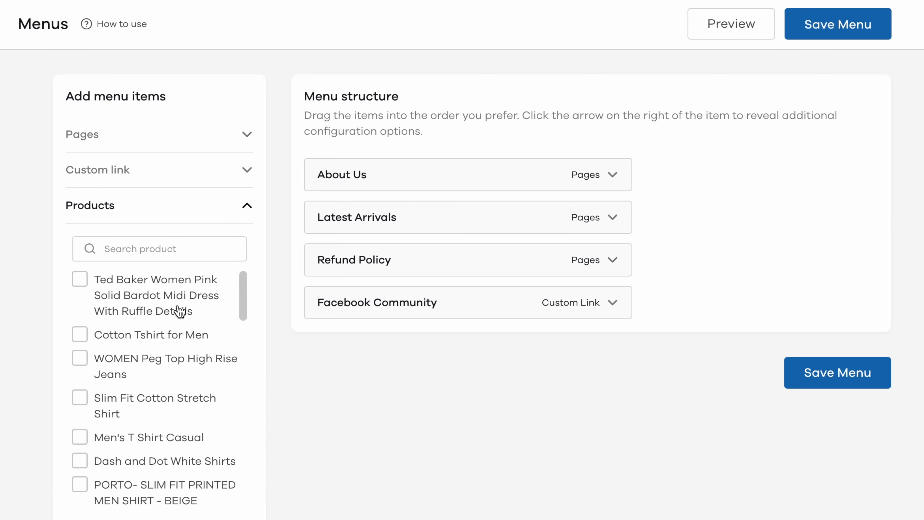
pyautogui.click(80, 279)
pyautogui.click(80, 308)
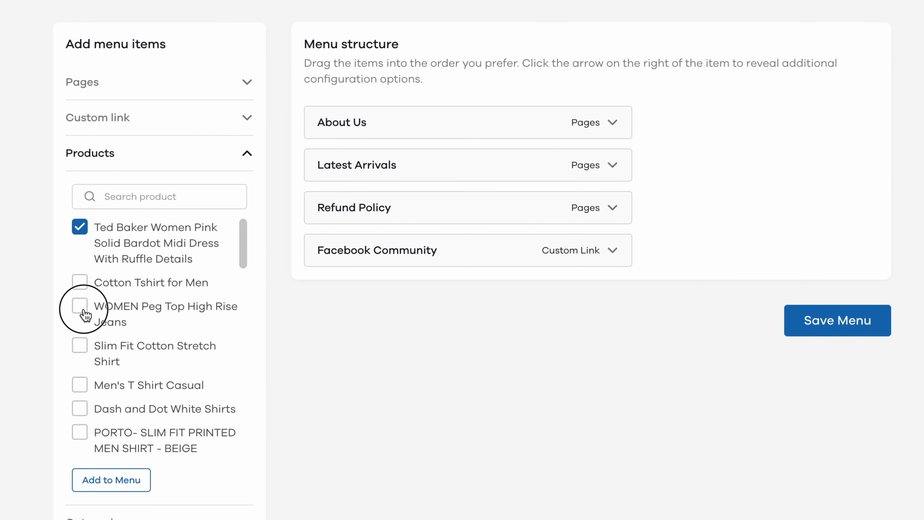
pyautogui.click(80, 382)
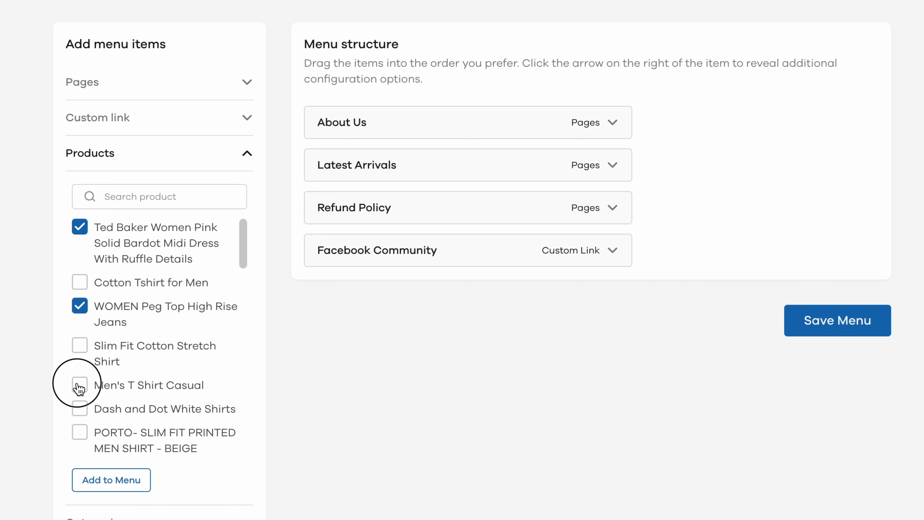
pyautogui.click(80, 306)
pyautogui.click(87, 236)
pyautogui.click(107, 479)
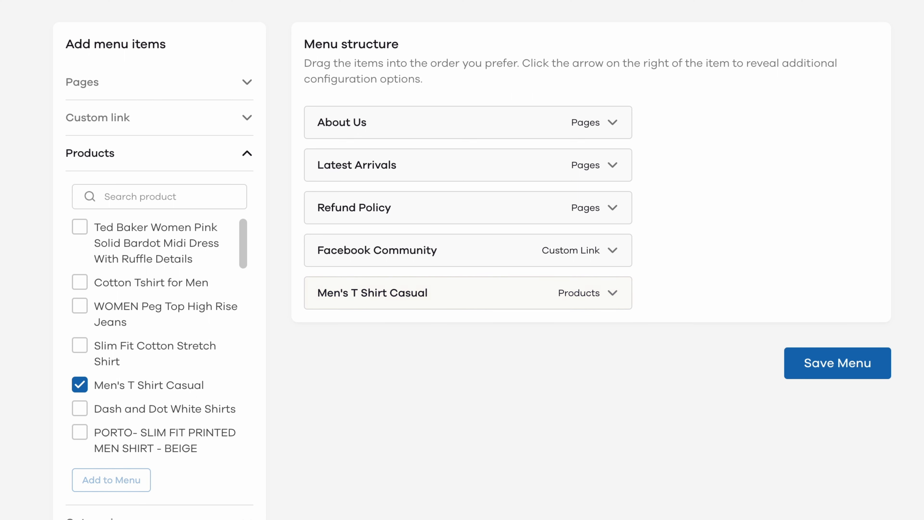
# - Search the products for "tshirt" and add Cotton Tshirt for Men to the menu
pyautogui.write('tshirt')
pyautogui.click(123, 229)
pyautogui.click(114, 262)
# - Add the categories Tshirts for Women, Tshirts for Men and Denims for Men to the menu, searching for "men"
pyautogui.click(177, 306)
pyautogui.click(80, 334)
pyautogui.click(78, 310)
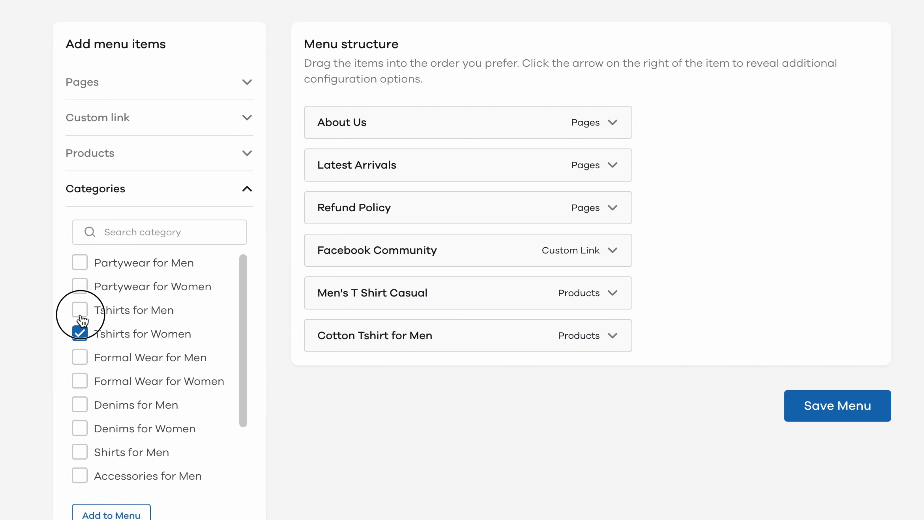
pyautogui.click(131, 233)
pyautogui.write('men')
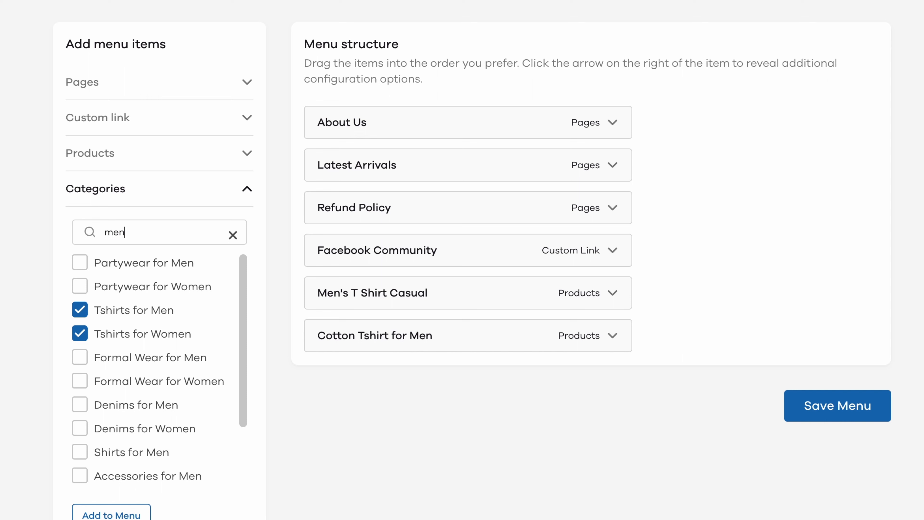
pyautogui.click(80, 411)
pyautogui.click(111, 515)
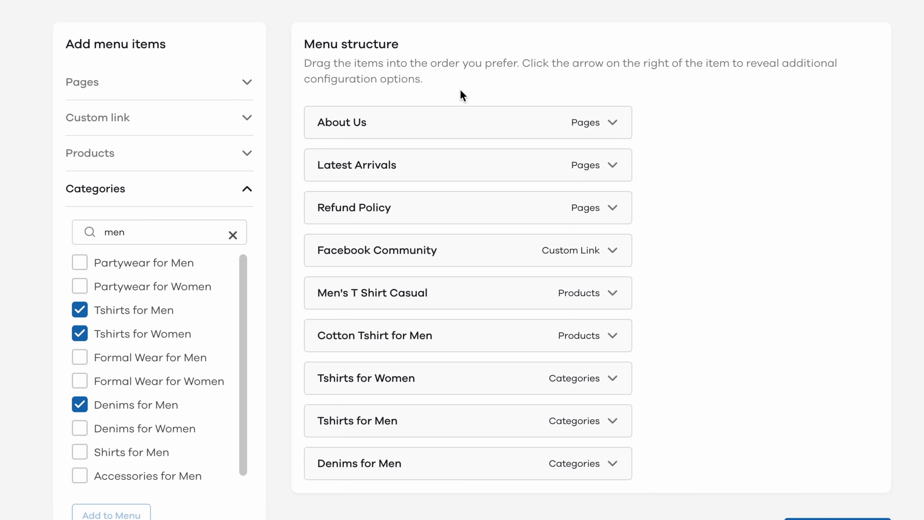
# - Move the Tshirts for Men category up to directly below Men's T Shirt Casual in the menu structure
pyautogui.moveTo(499, 429); pyautogui.dragTo(475, 324)
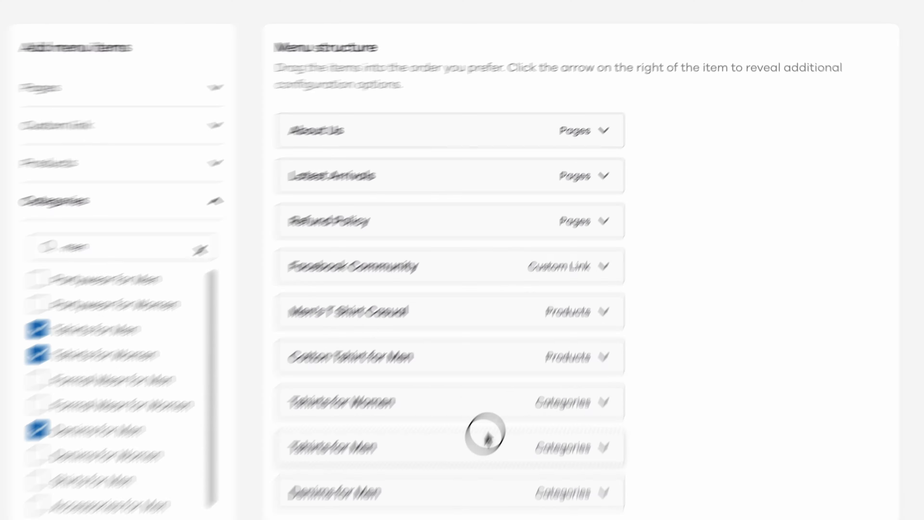
pyautogui.moveTo(322, 506); pyautogui.dragTo(308, 495)
# - Review the About Us menu item's navigation label options and apply the update with the same label
pyautogui.click(534, 193)
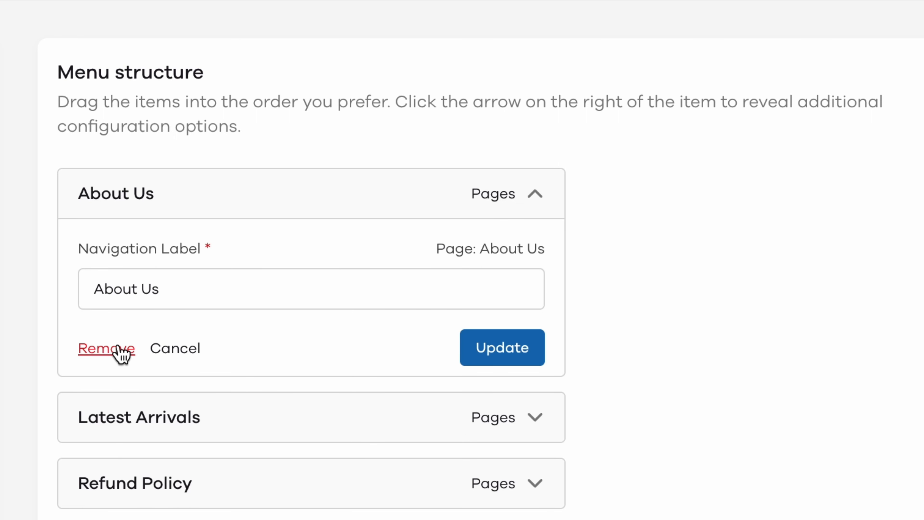
pyautogui.click(513, 355)
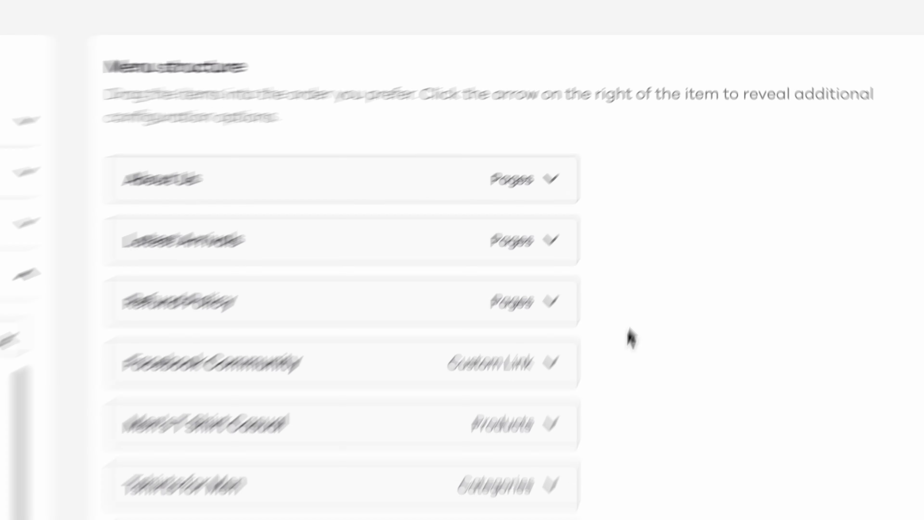
# - Put Tshirts for Men below Facebook Community with Men's T Shirt Casual, Cotton Tshirt for Men and Denims for Men as its sub items, and save the menu
pyautogui.moveTo(410, 342); pyautogui.dragTo(406, 320)
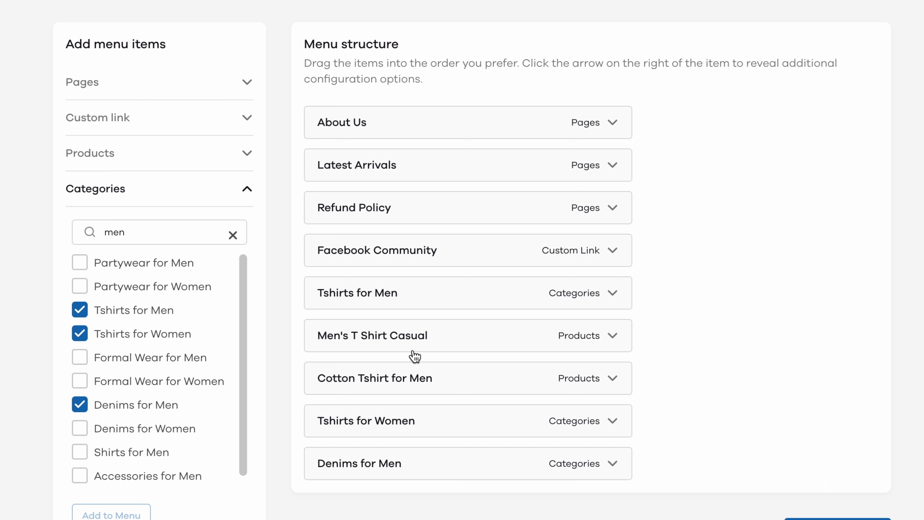
pyautogui.moveTo(367, 350); pyautogui.dragTo(417, 347)
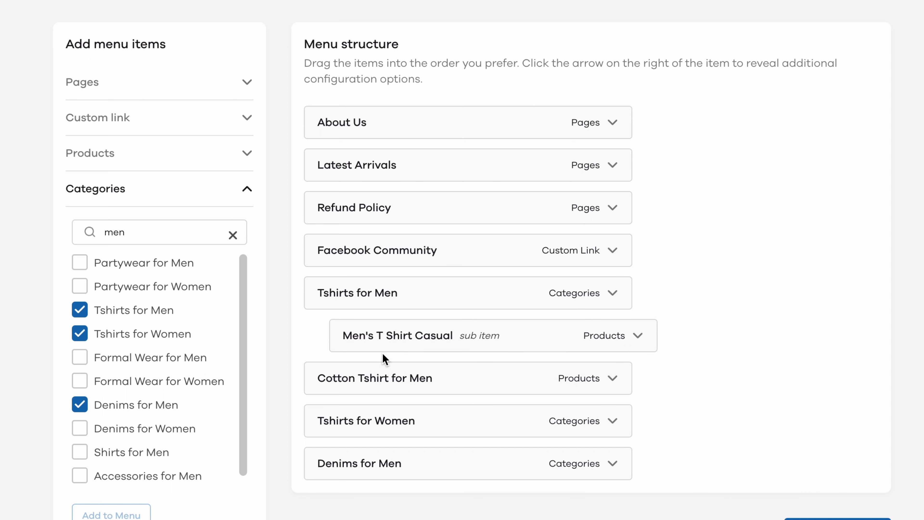
pyautogui.moveTo(338, 383); pyautogui.dragTo(372, 381)
pyautogui.moveTo(488, 348); pyautogui.dragTo(450, 378)
pyautogui.moveTo(427, 465); pyautogui.dragTo(398, 437)
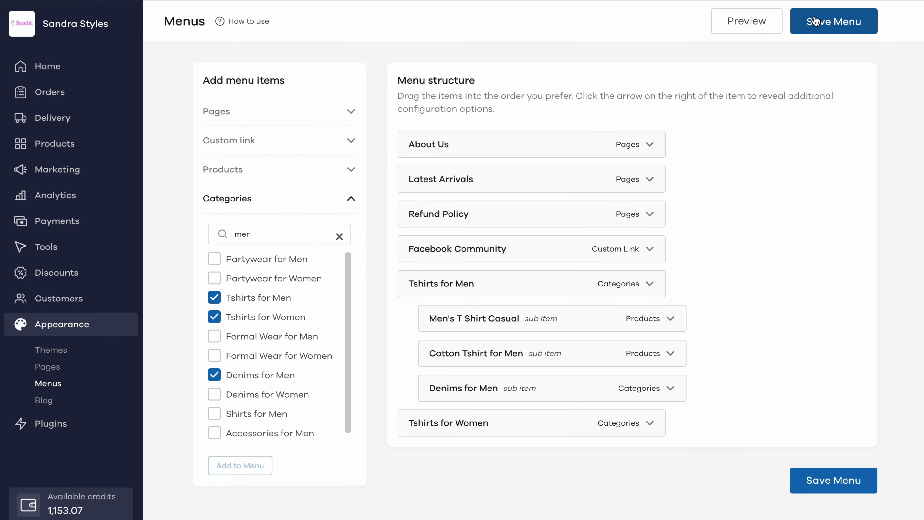
pyautogui.click(816, 20)
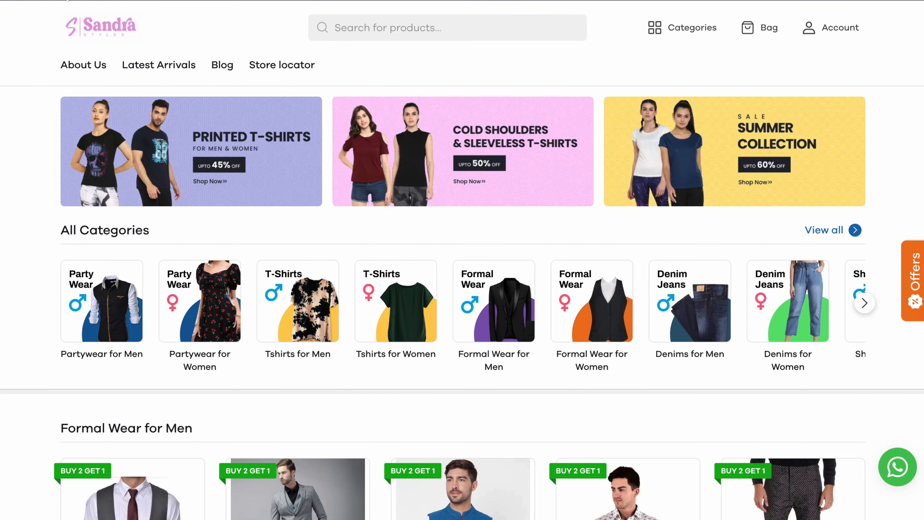
# - Reload the storefront and check the saved menu, including the Tshirts for Men sub items in the mobile view
pyautogui.click(64, 0)
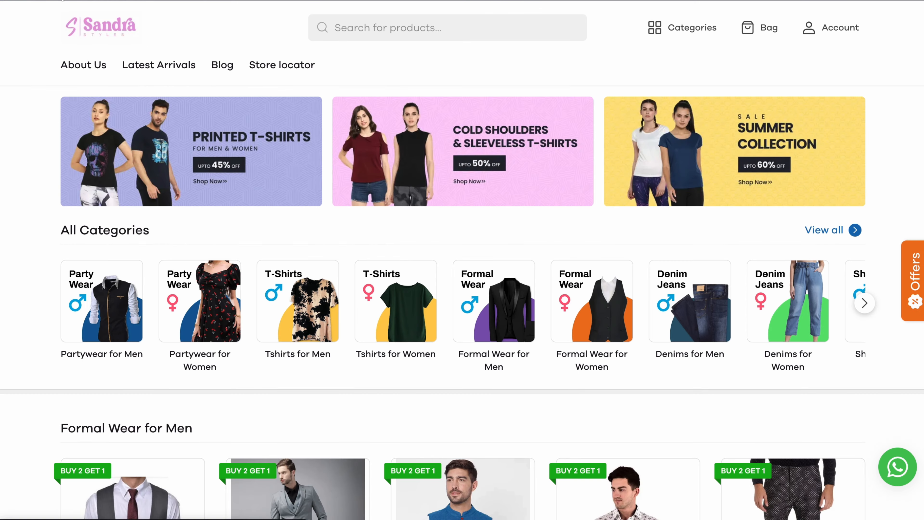
pyautogui.moveTo(492, 65)
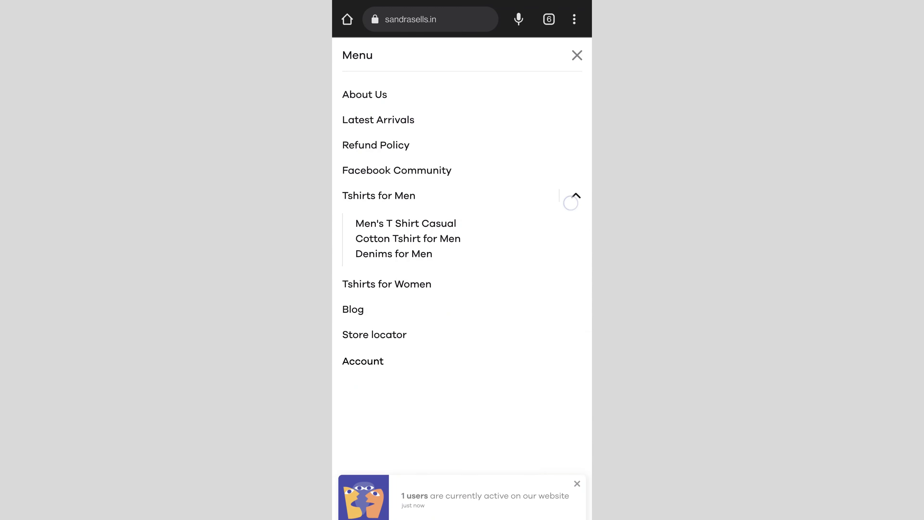
pyautogui.click(574, 197)
pyautogui.click(575, 196)
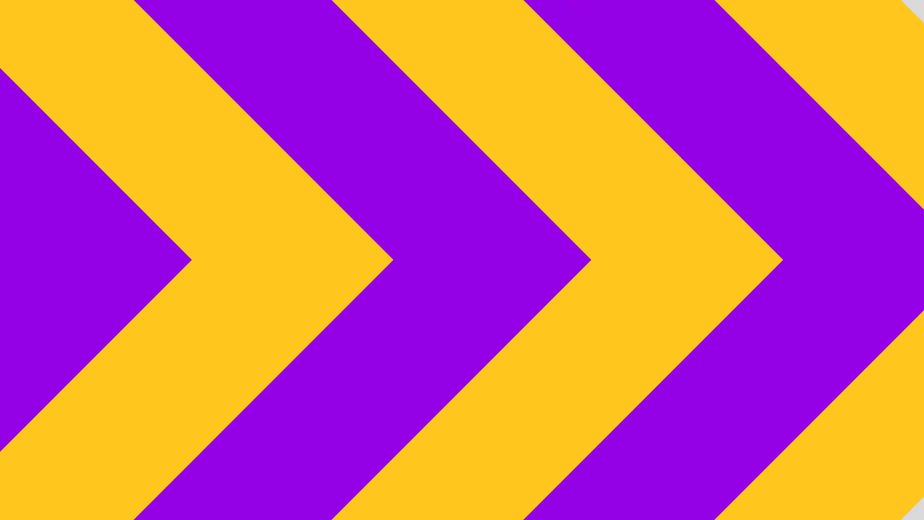